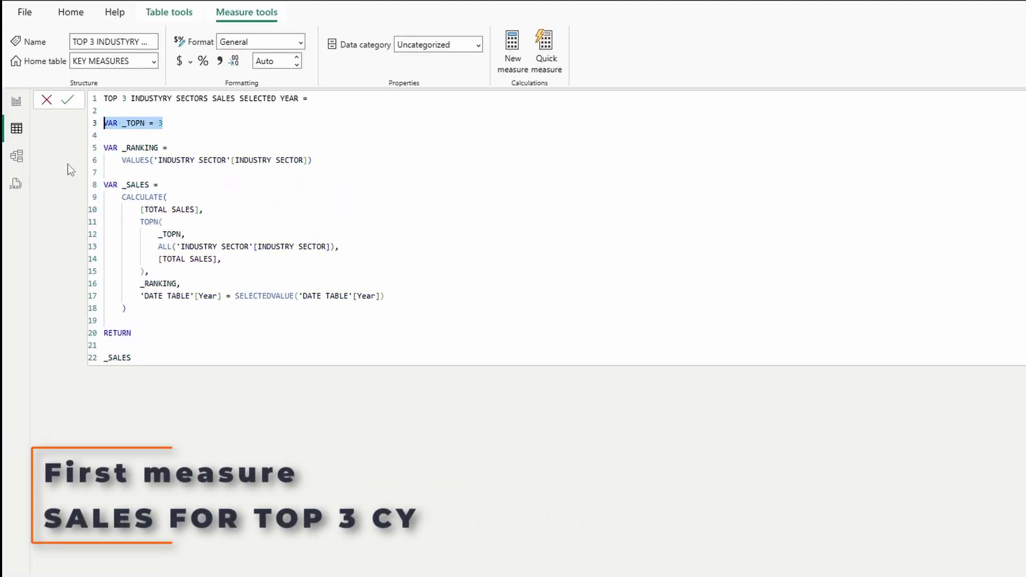
# - Review the _RANKING variable, the top-3 CALCULATE block and the SELECTEDVALUE year minus one filter
pyautogui.moveTo(314, 160); pyautogui.dragTo(103, 148)
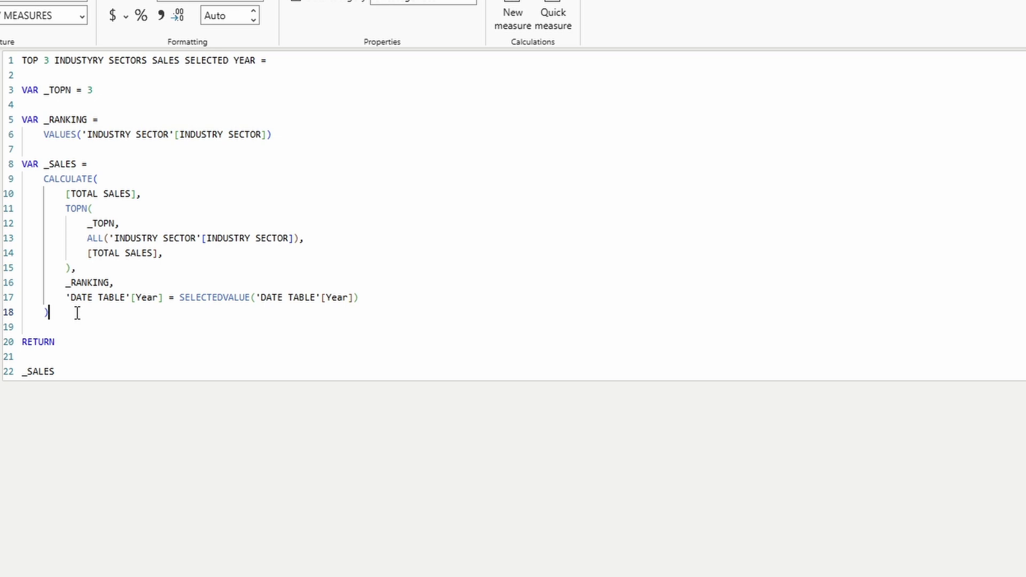
pyautogui.moveTo(75, 311); pyautogui.dragTo(22, 179)
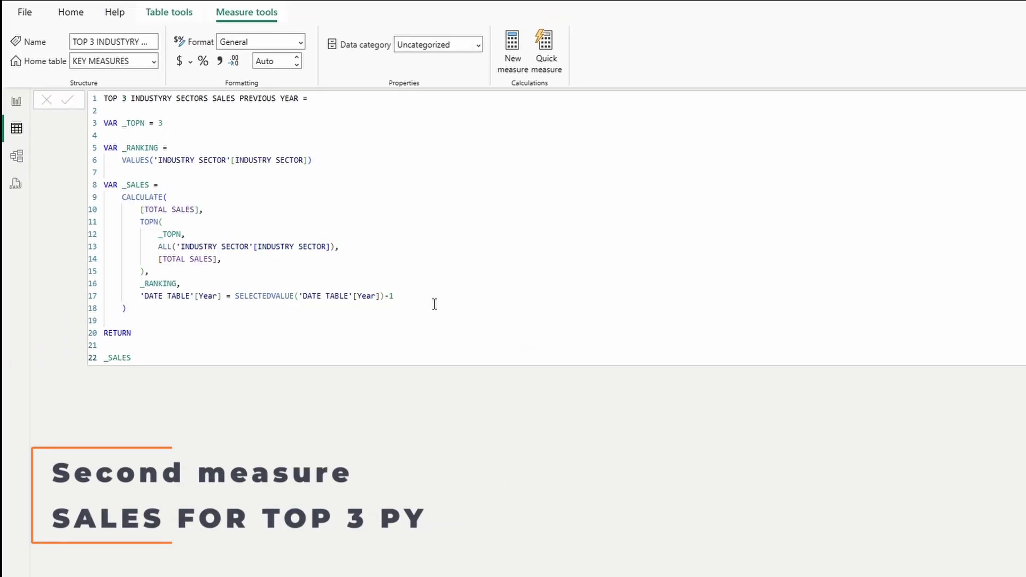
pyautogui.click(390, 295)
pyautogui.moveTo(390, 295); pyautogui.dragTo(230, 292)
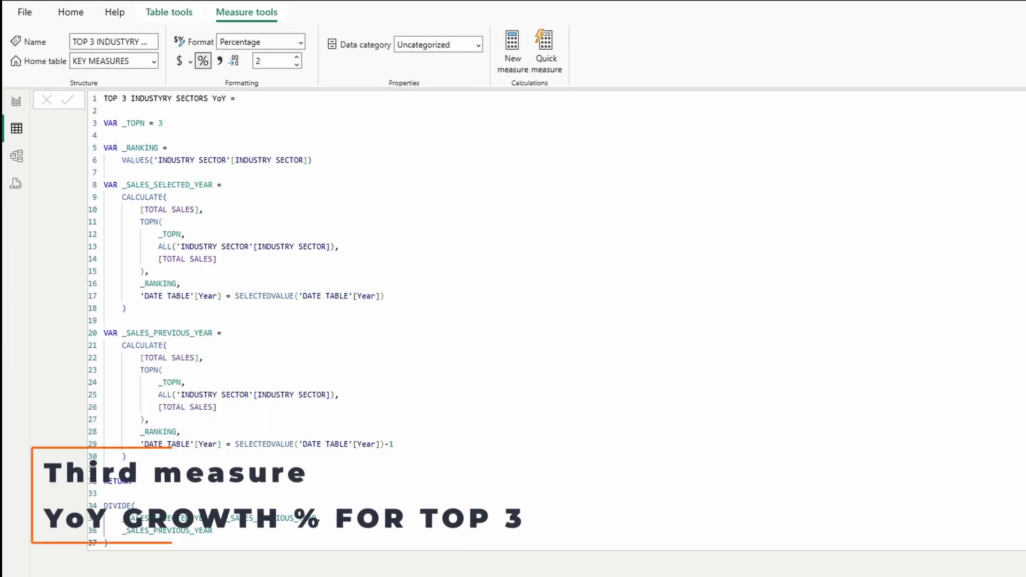
pyautogui.moveTo(348, 158); pyautogui.dragTo(94, 116)
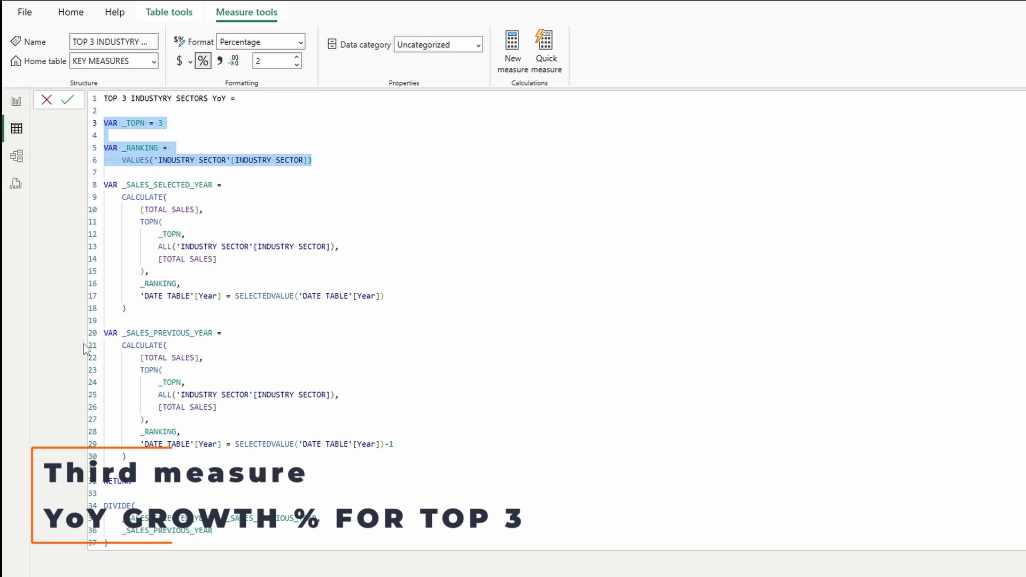
pyautogui.moveTo(128, 308); pyautogui.dragTo(113, 197)
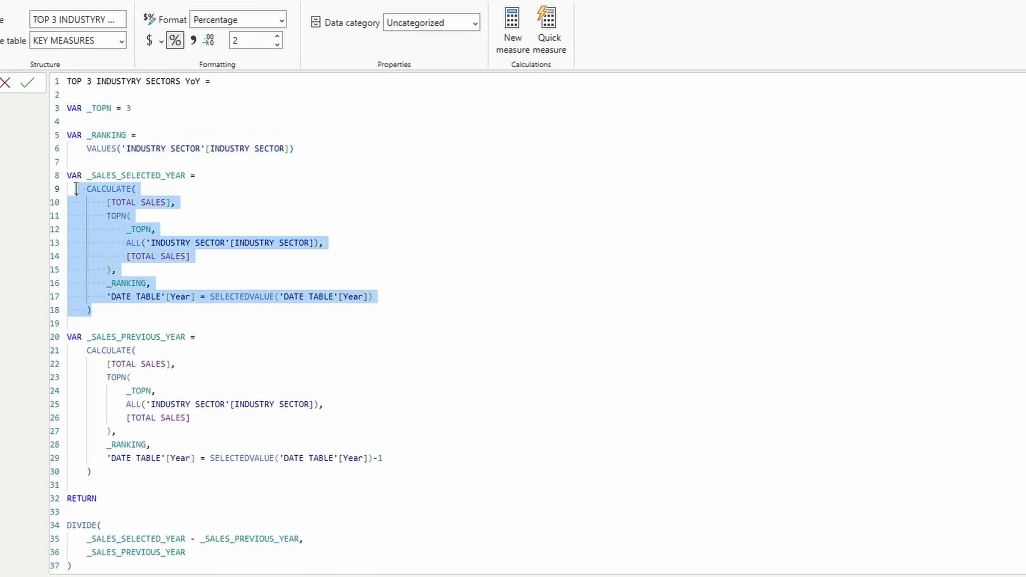
pyautogui.moveTo(345, 468); pyautogui.dragTo(47, 355)
pyautogui.hotkey('alt', 'Tab')
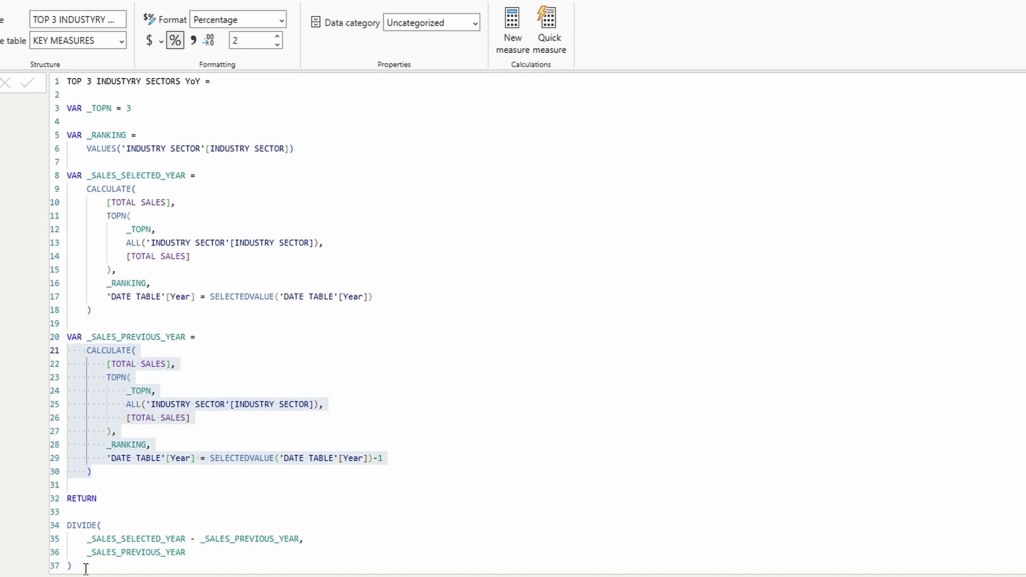
pyautogui.moveTo(85, 569); pyautogui.dragTo(44, 531)
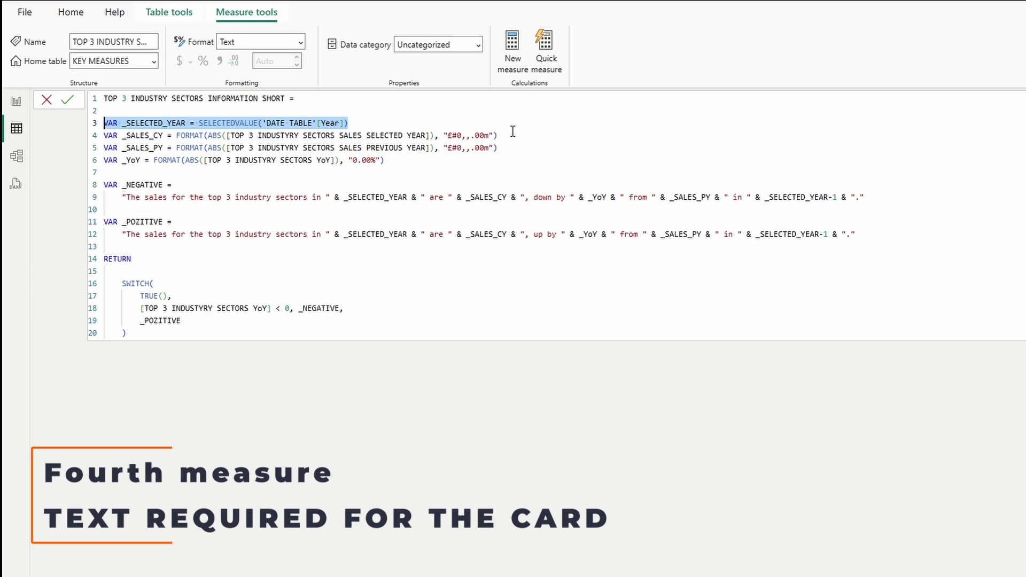
pyautogui.moveTo(507, 138); pyautogui.dragTo(103, 136)
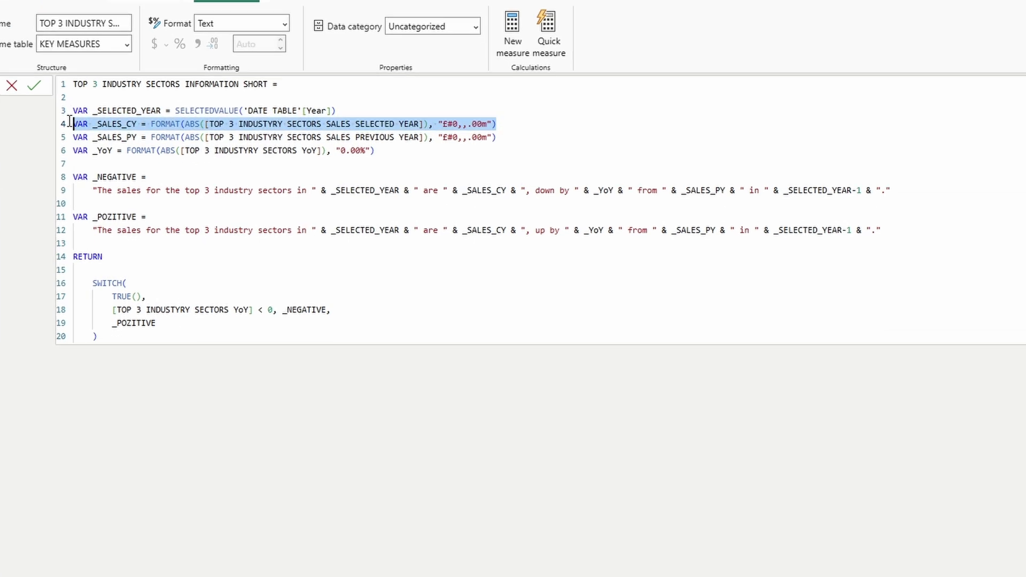
pyautogui.moveTo(511, 126); pyautogui.dragTo(42, 127)
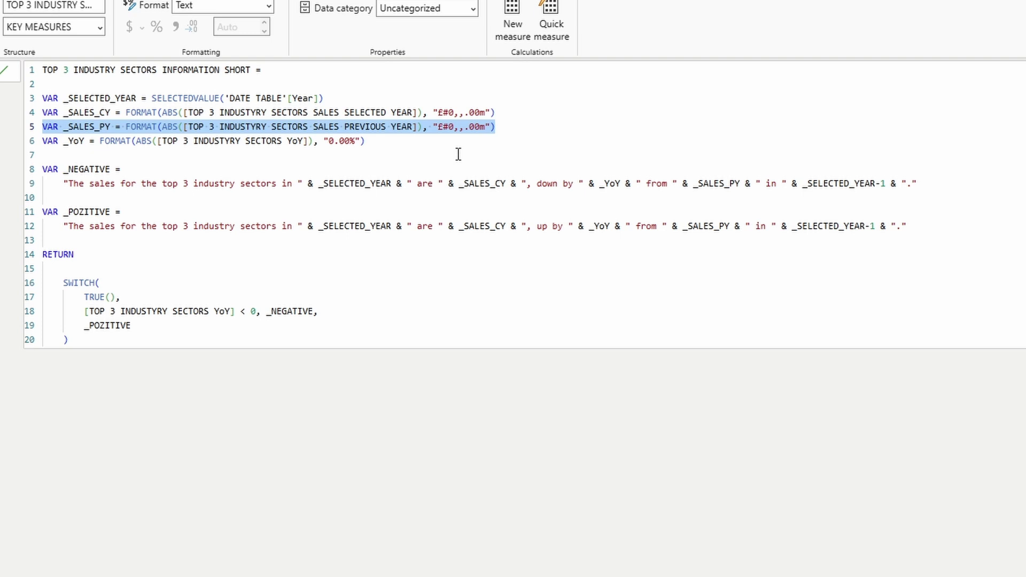
pyautogui.moveTo(367, 140); pyautogui.dragTo(40, 141)
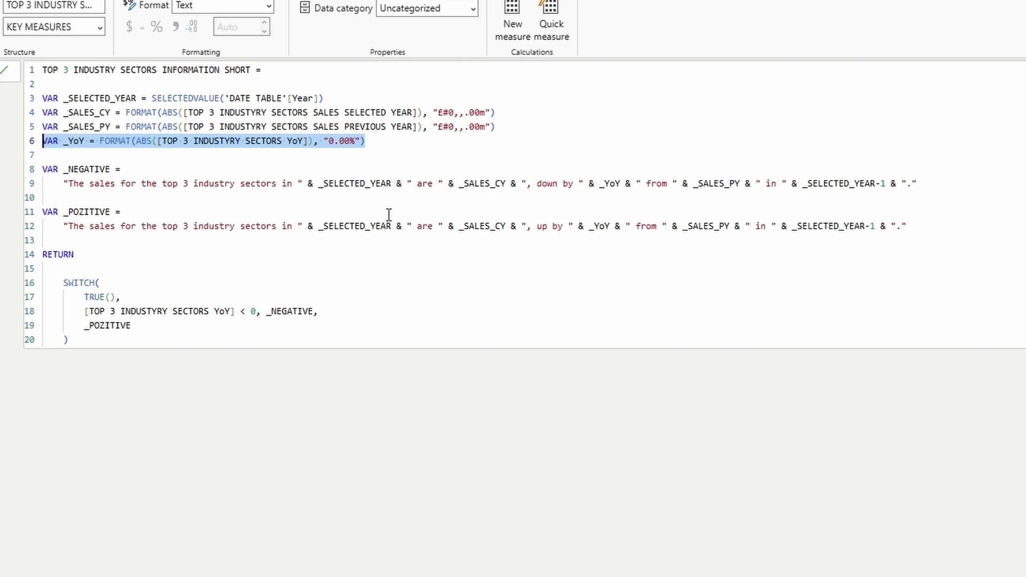
pyautogui.click(53, 186)
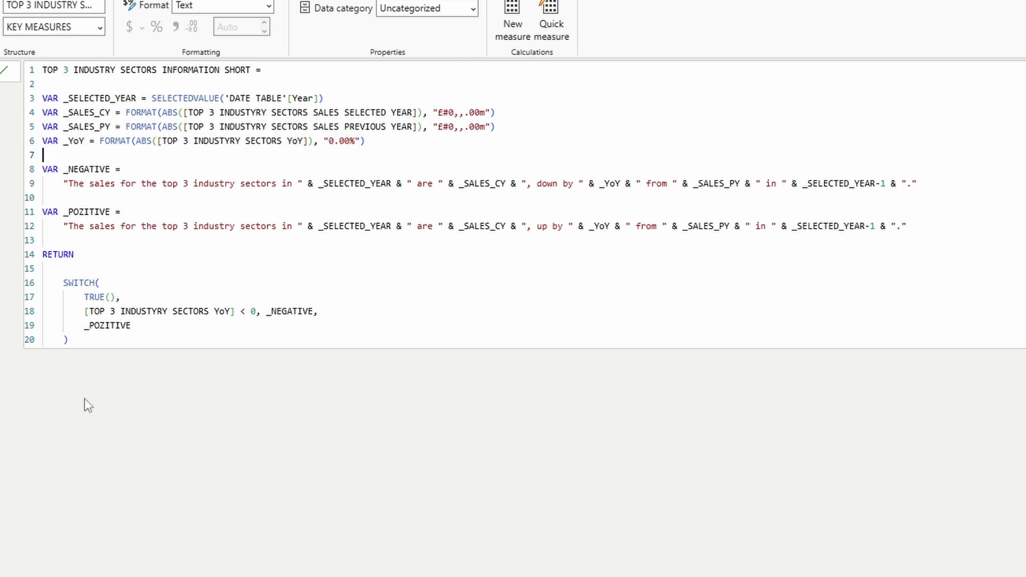
pyautogui.moveTo(943, 183); pyautogui.dragTo(63, 185)
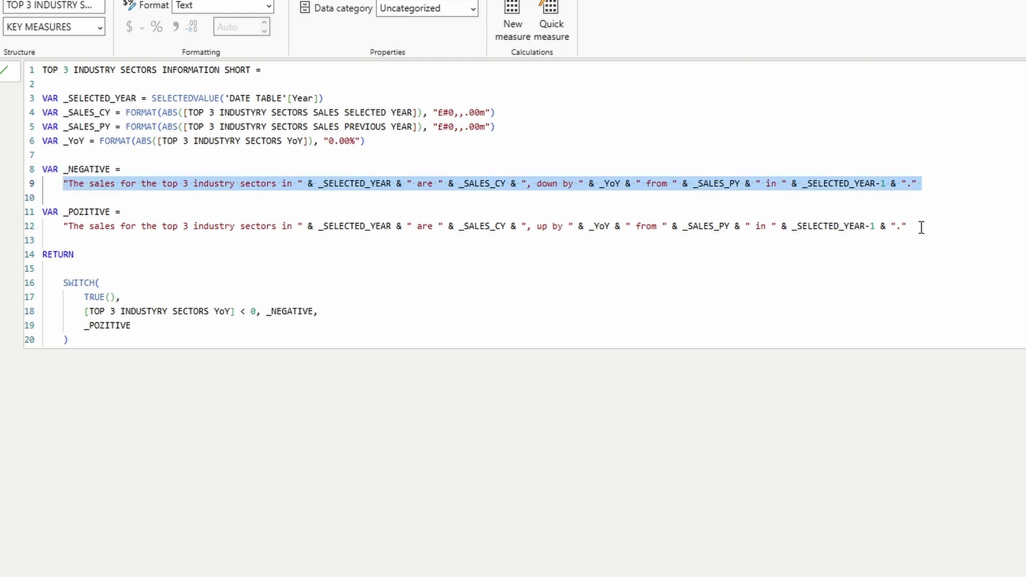
pyautogui.moveTo(921, 227); pyautogui.dragTo(66, 216)
pyautogui.click(214, 269)
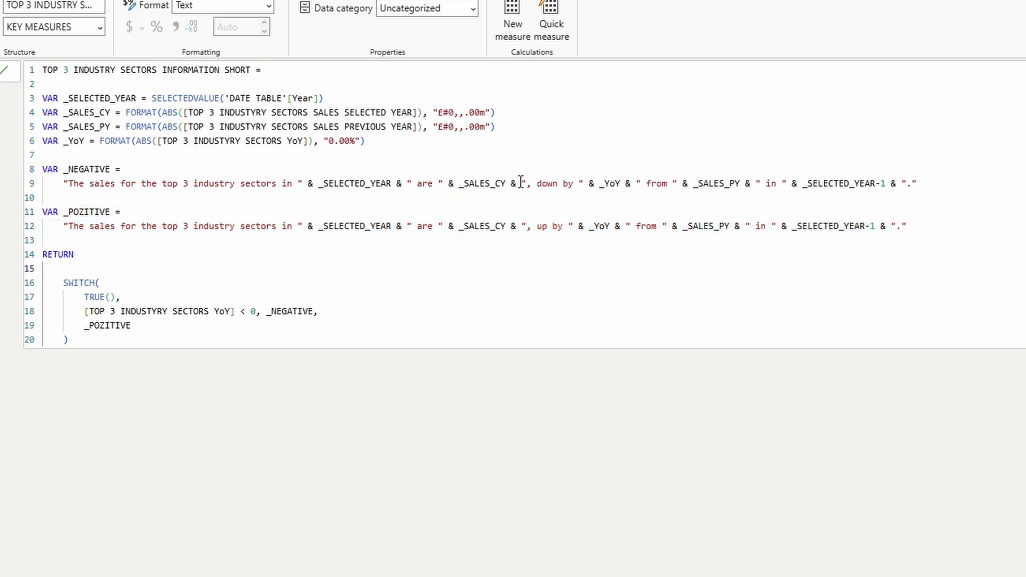
pyautogui.moveTo(521, 184); pyautogui.dragTo(579, 184)
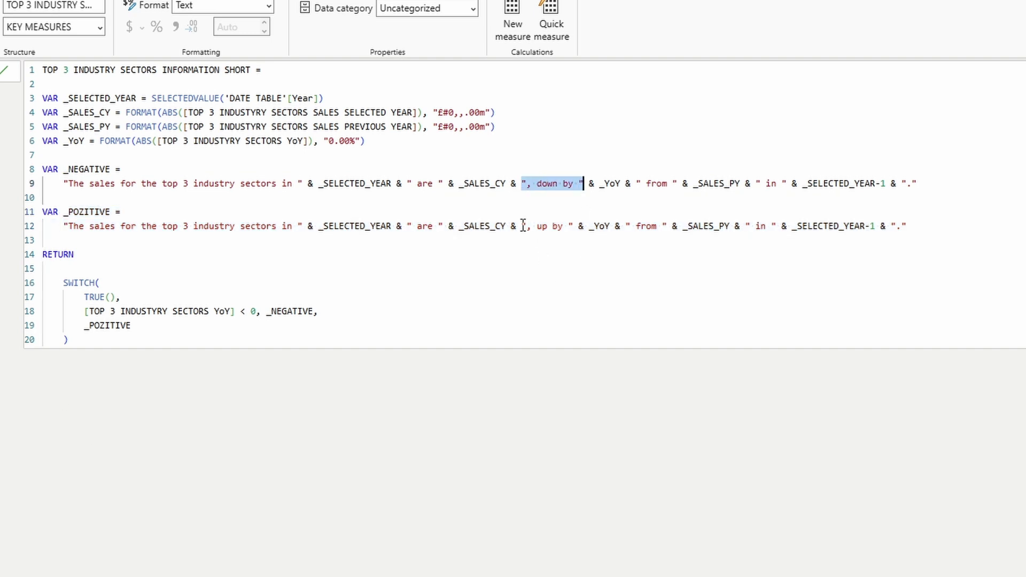
pyautogui.moveTo(522, 226); pyautogui.dragTo(573, 226)
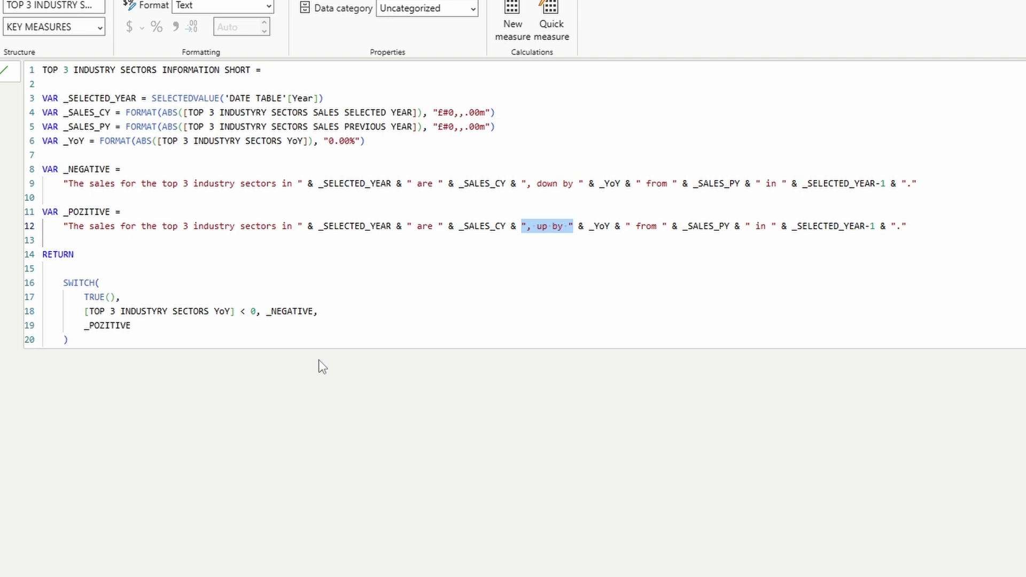
pyautogui.moveTo(90, 337); pyautogui.dragTo(41, 288)
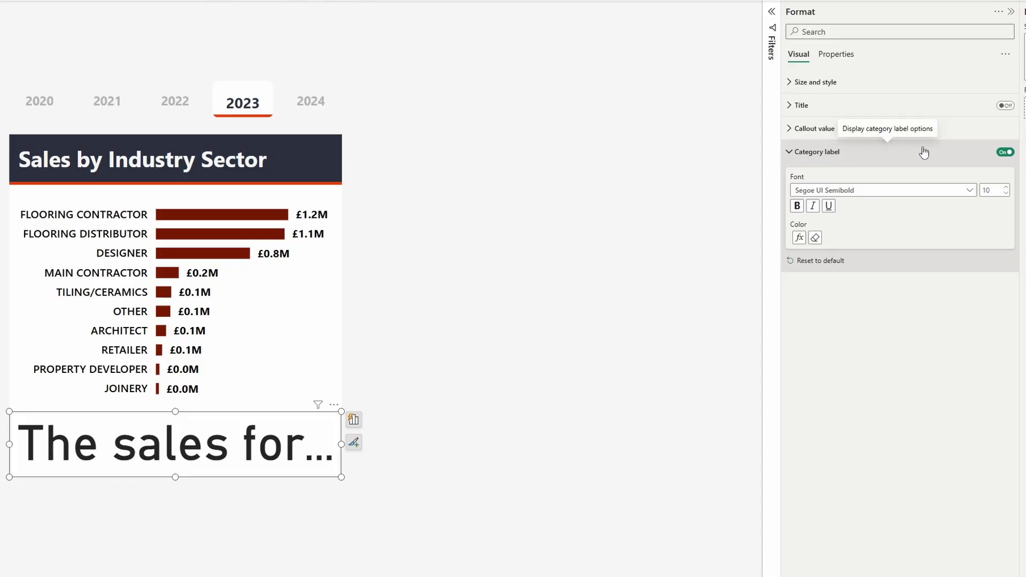
# - Turn off the card's category label, set the callout value font to Segoe UI Semibold, and select its size
pyautogui.click(1004, 152)
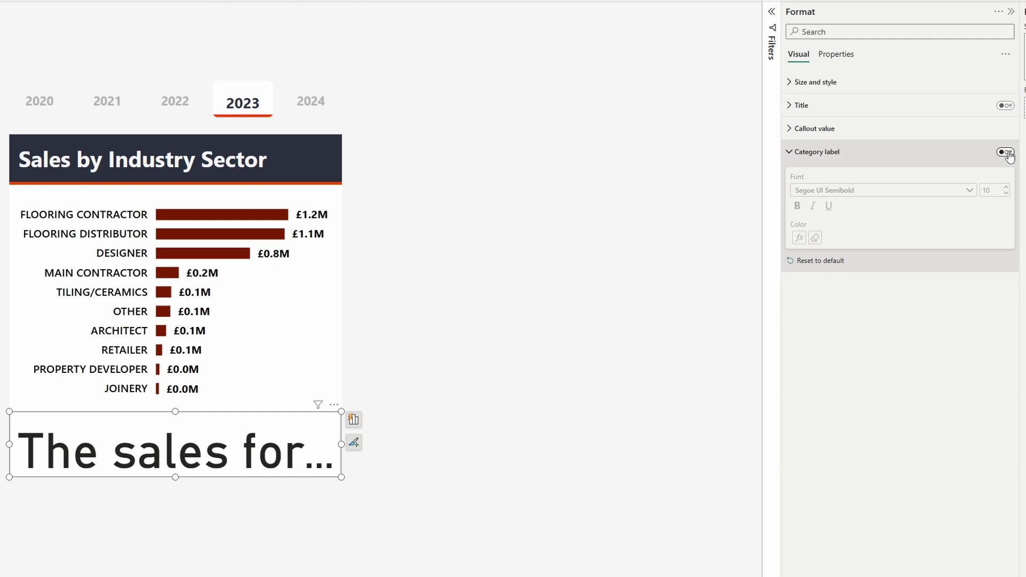
pyautogui.click(792, 155)
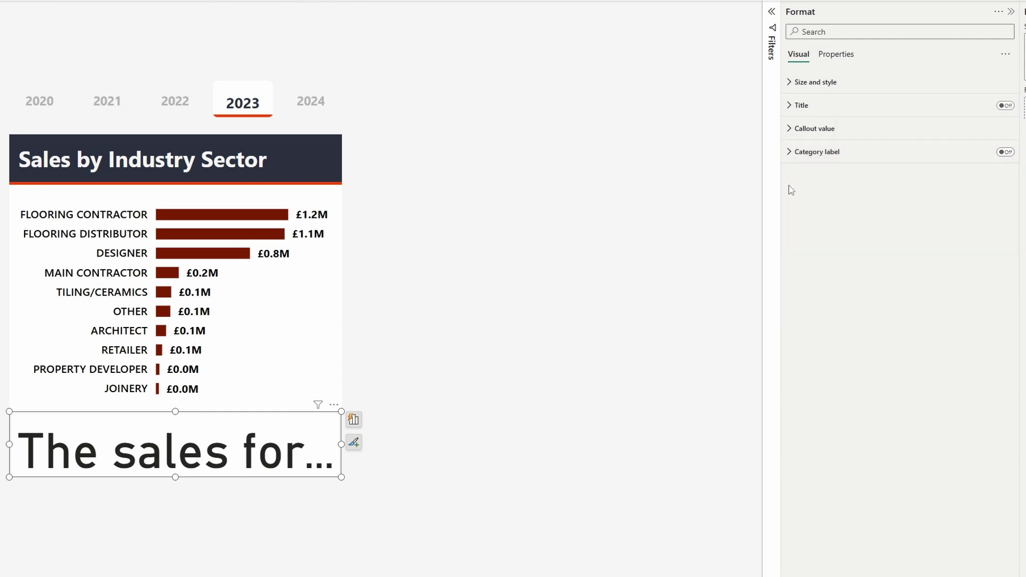
pyautogui.click(934, 131)
pyautogui.click(967, 167)
pyautogui.scroll(-10, 895, 262)
pyautogui.click(895, 262)
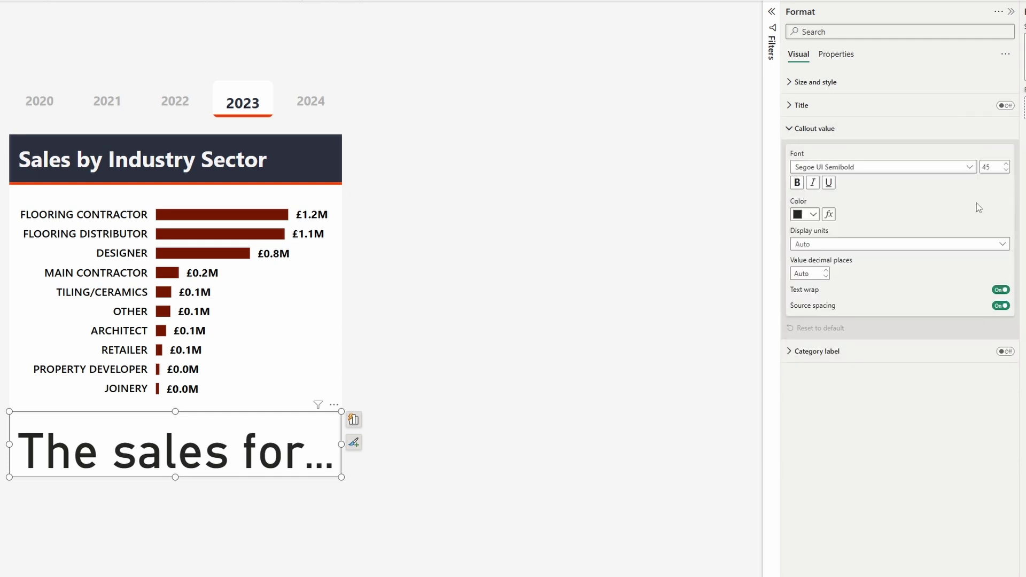
pyautogui.doubleClick(992, 169)
# - Set font size 10 and colour the callout by field value TOP 3 INDUSTRY SECTORS YOY COLOUR
pyautogui.write('10')
pyautogui.click(829, 214)
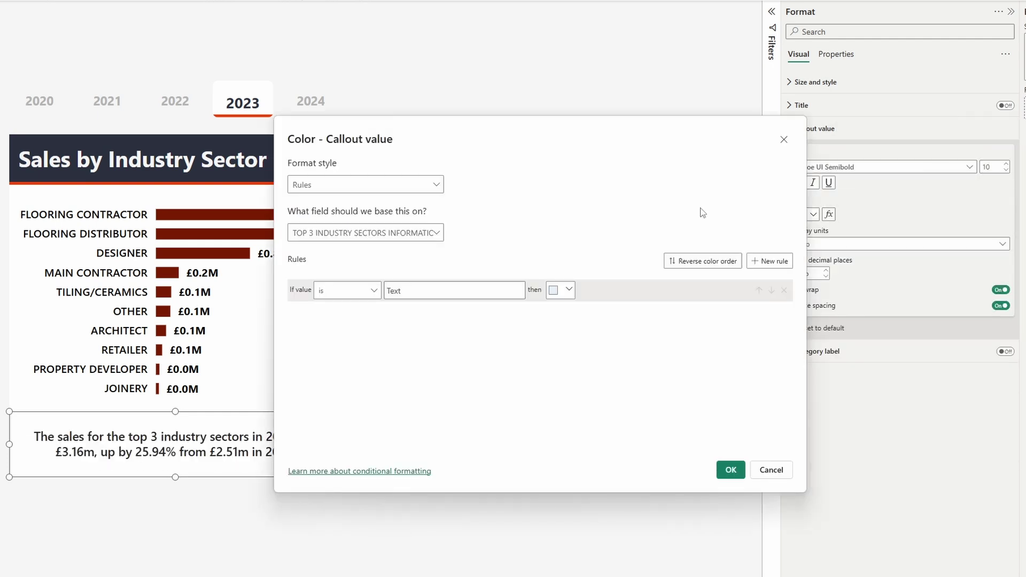
pyautogui.click(405, 186)
pyautogui.click(352, 239)
pyautogui.click(351, 233)
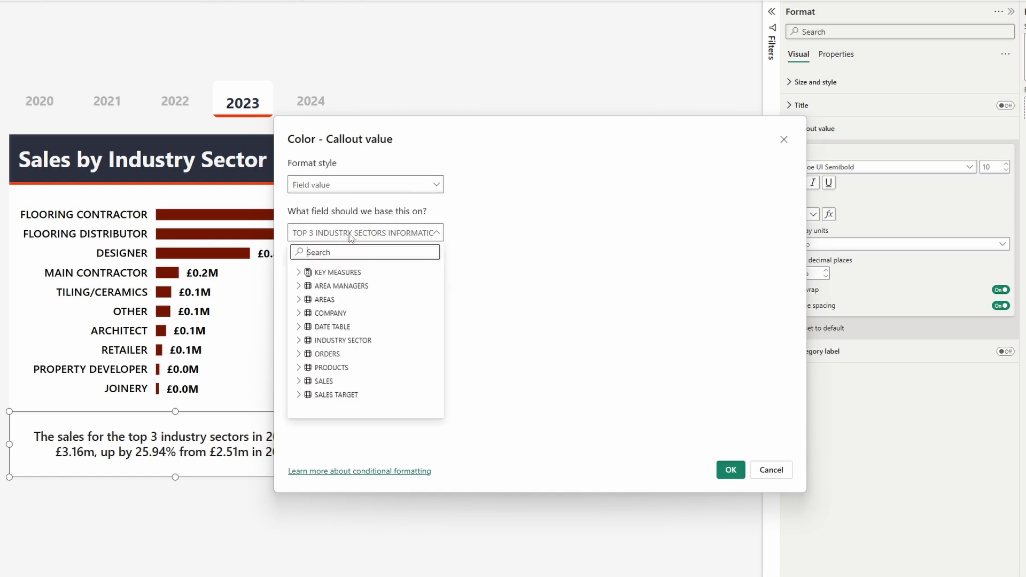
pyautogui.click(300, 272)
pyautogui.click(308, 287)
pyautogui.click(363, 300)
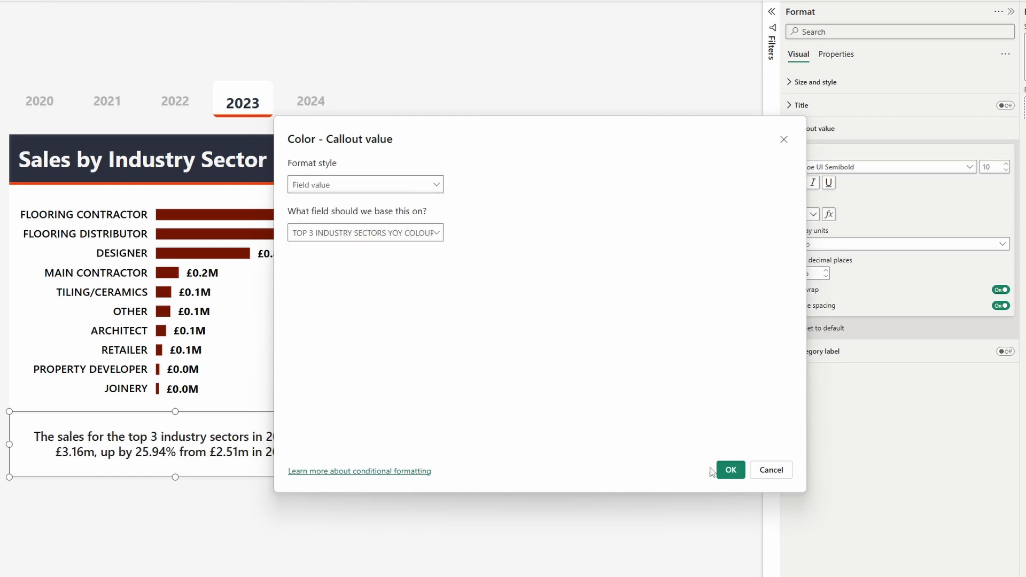
pyautogui.click(730, 470)
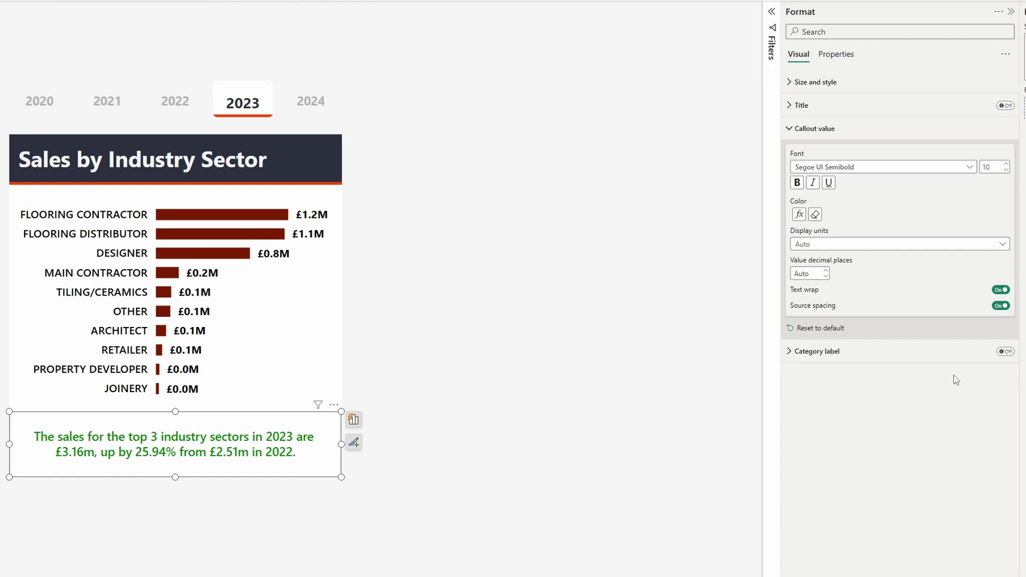
# - Collapse the callout value options and show the card's Size and style background colour palette
pyautogui.click(790, 129)
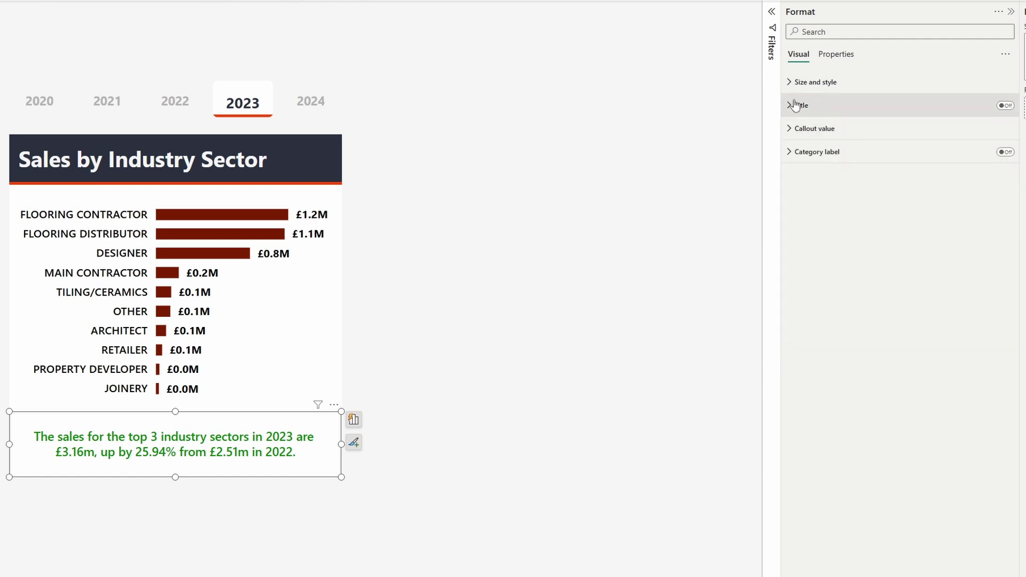
pyautogui.click(789, 85)
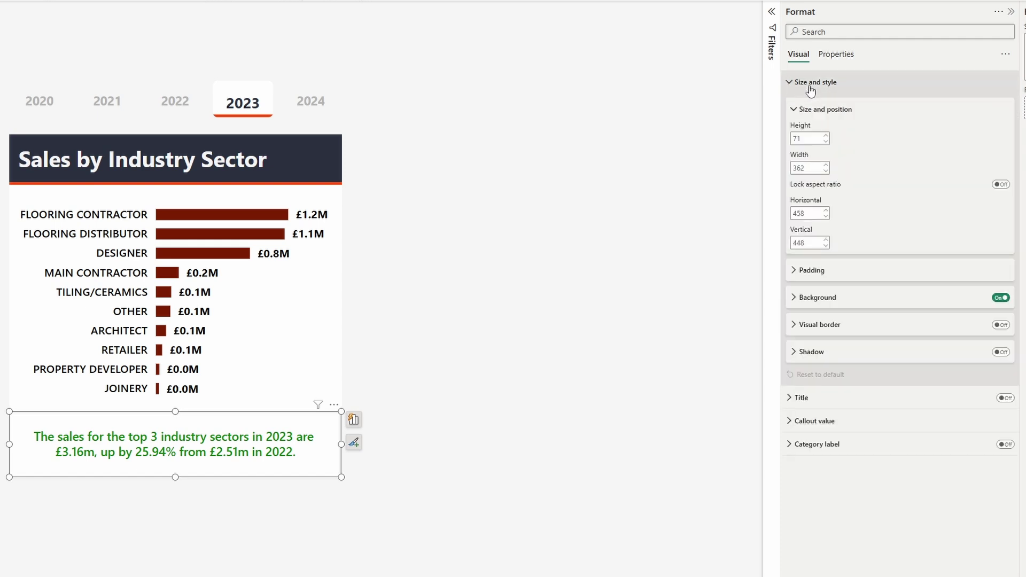
pyautogui.click(794, 298)
pyautogui.click(813, 328)
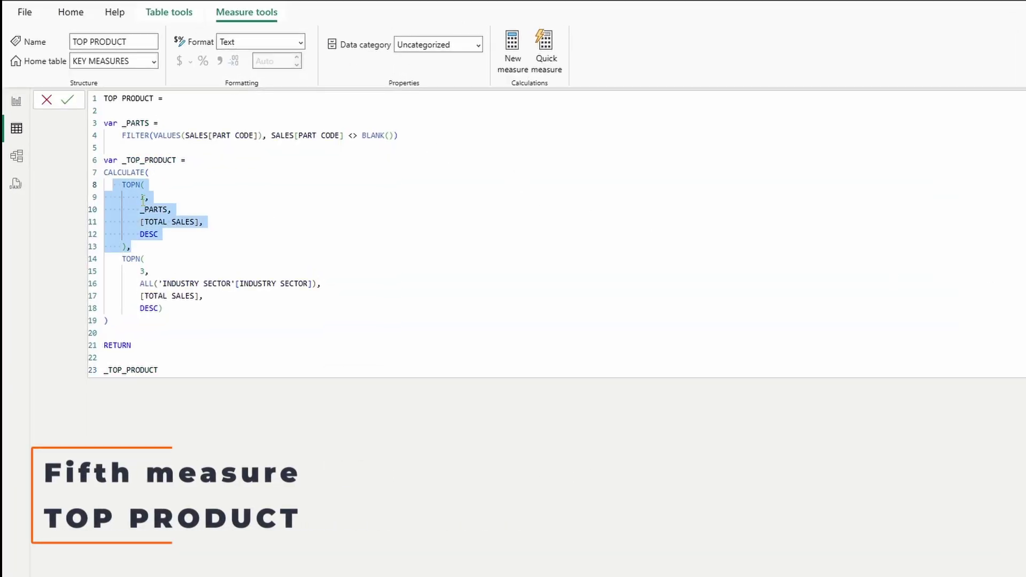
# - Review the TOP PRODUCT SALES TOPN blocks: best part, total sales expression, and top 3 sectors limit
pyautogui.moveTo(162, 309); pyautogui.dragTo(85, 260)
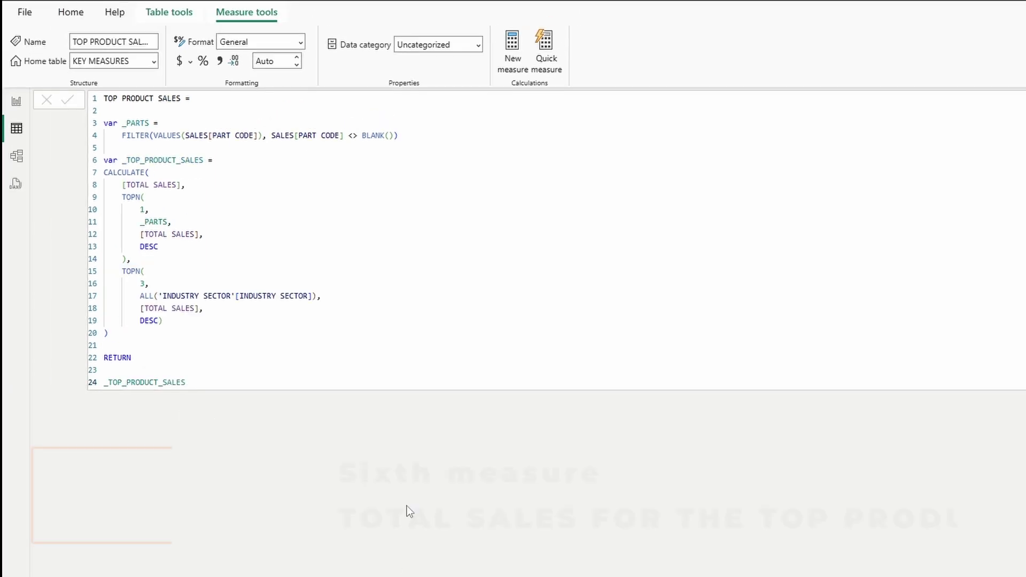
pyautogui.moveTo(186, 185); pyautogui.dragTo(122, 184)
pyautogui.moveTo(130, 259); pyautogui.dragTo(122, 197)
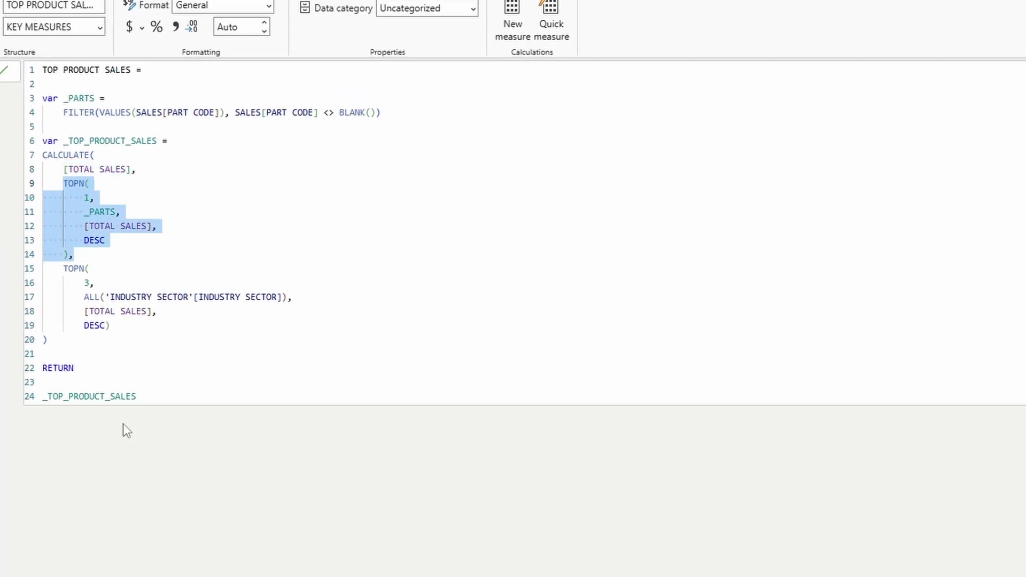
pyautogui.moveTo(111, 327); pyautogui.dragTo(64, 268)
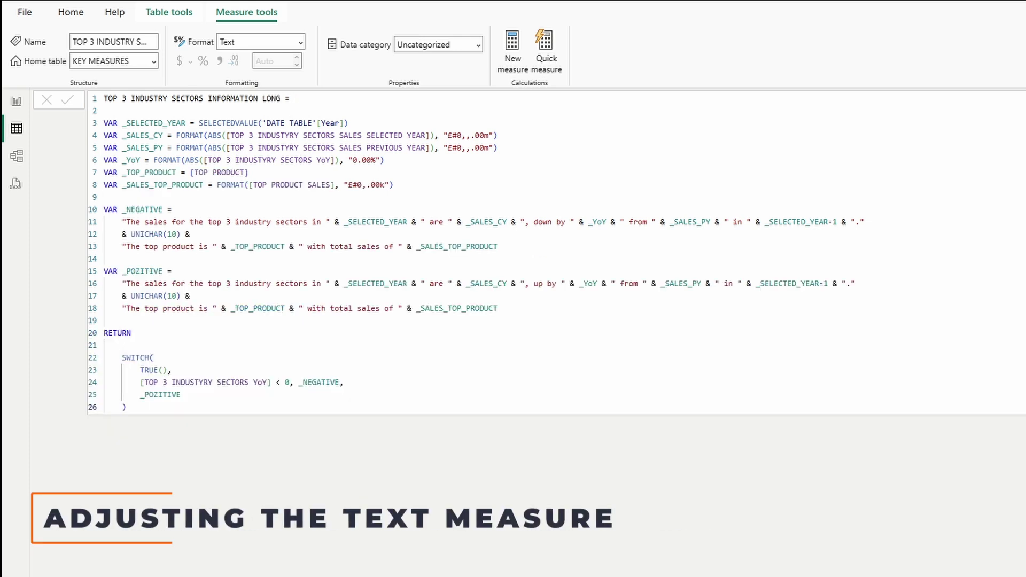
# - Review the _TOP_PRODUCT and _SALES_TOP_PRODUCT variables and the UNICHAR(10) top product sentences in both texts
pyautogui.moveTo(259, 172); pyautogui.dragTo(96, 171)
pyautogui.moveTo(398, 169); pyautogui.dragTo(43, 168)
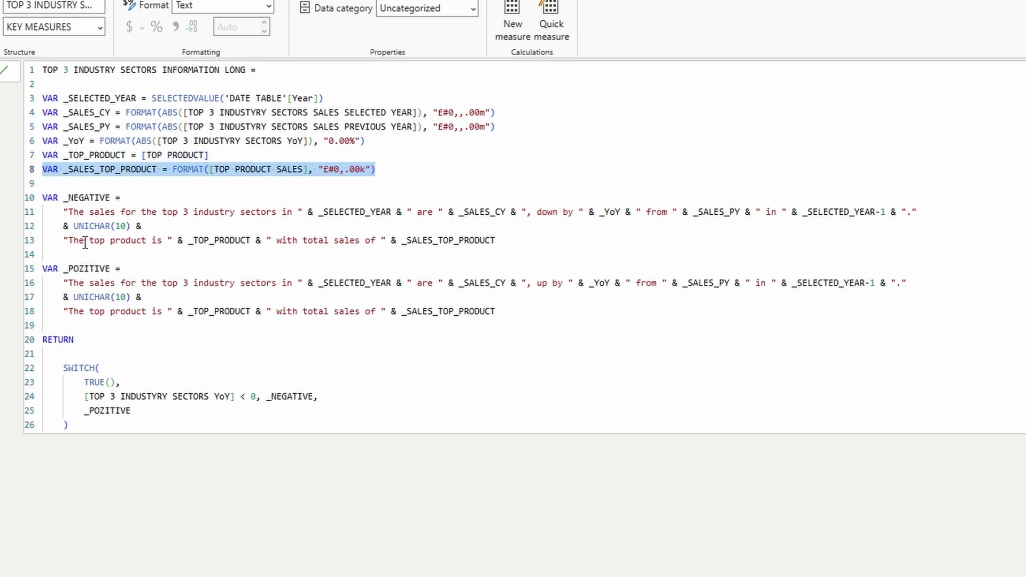
pyautogui.moveTo(57, 228); pyautogui.dragTo(137, 228)
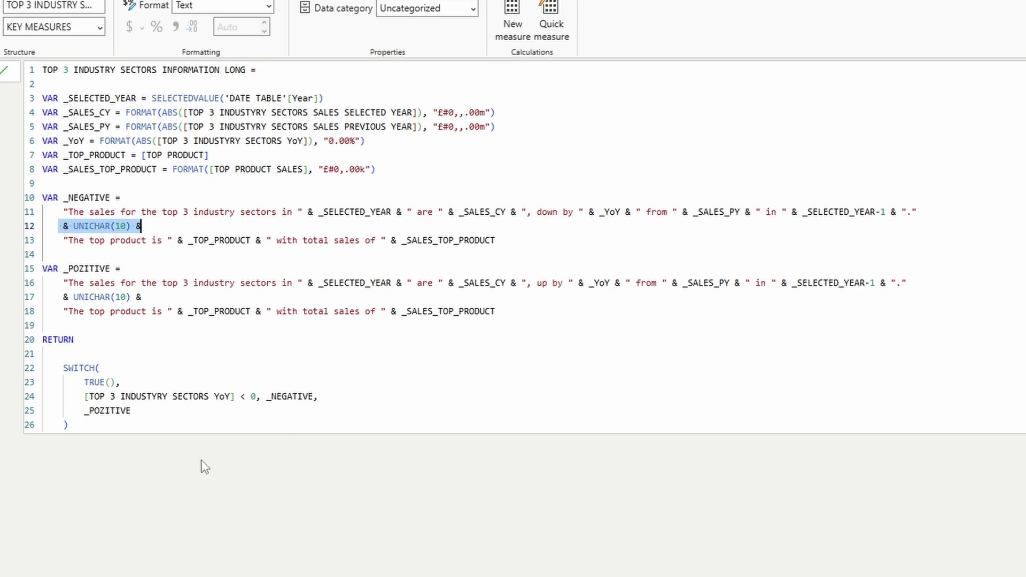
pyautogui.moveTo(507, 241); pyautogui.dragTo(360, 250)
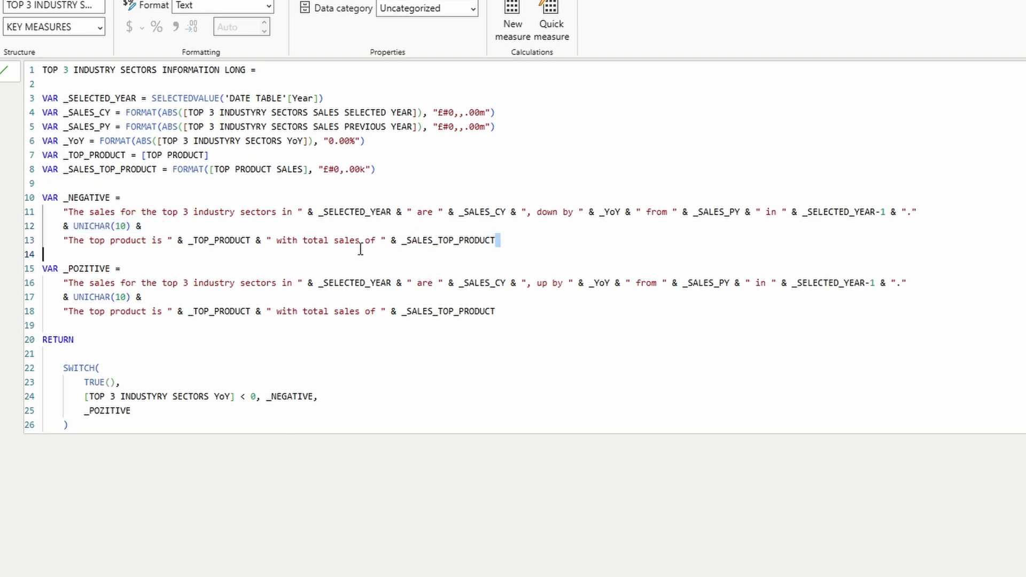
pyautogui.moveTo(105, 249); pyautogui.dragTo(68, 243)
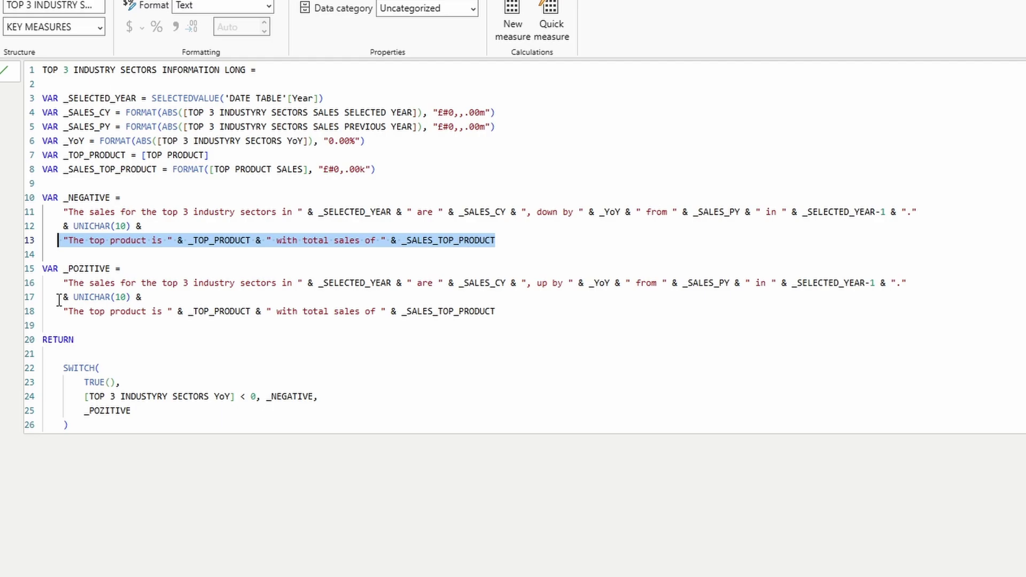
pyautogui.moveTo(59, 301); pyautogui.dragTo(517, 309)
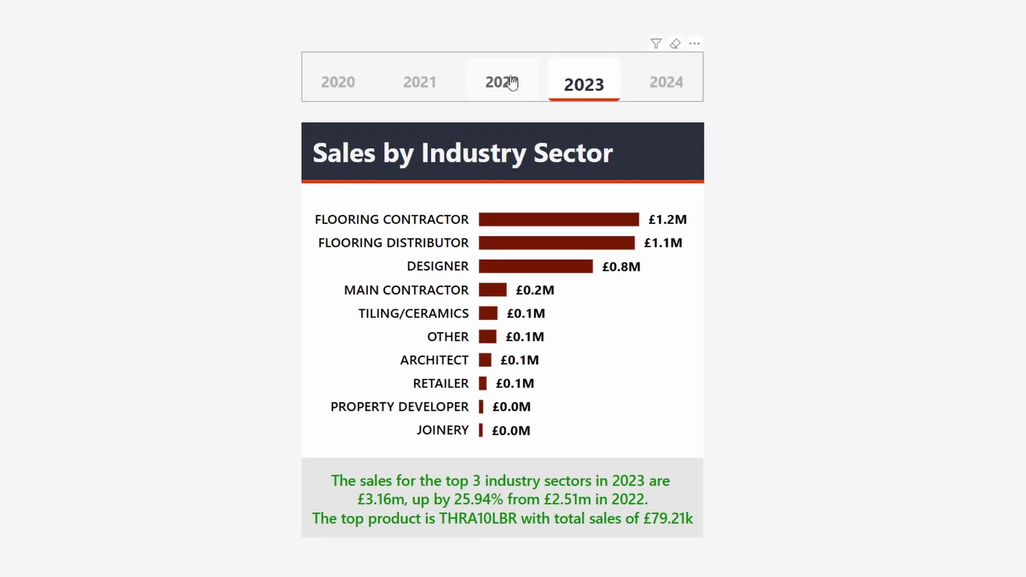